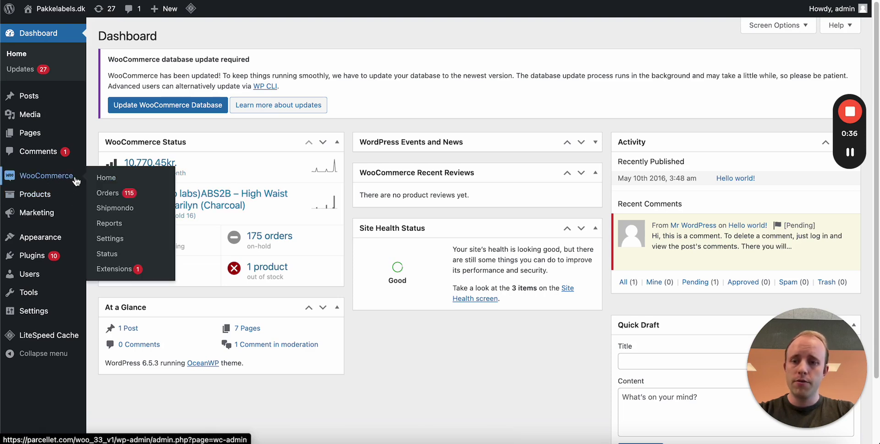
- Go to WooCommerce Settings > Advanced > REST API and start adding a new key
left_click(112, 238)
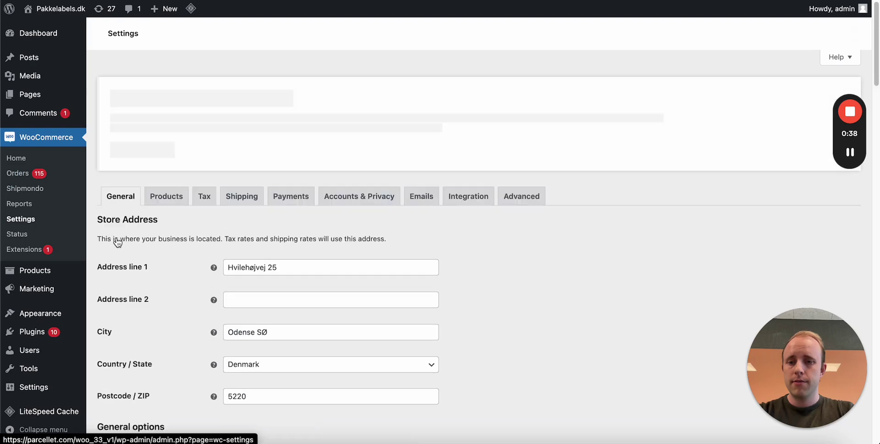
left_click(532, 205)
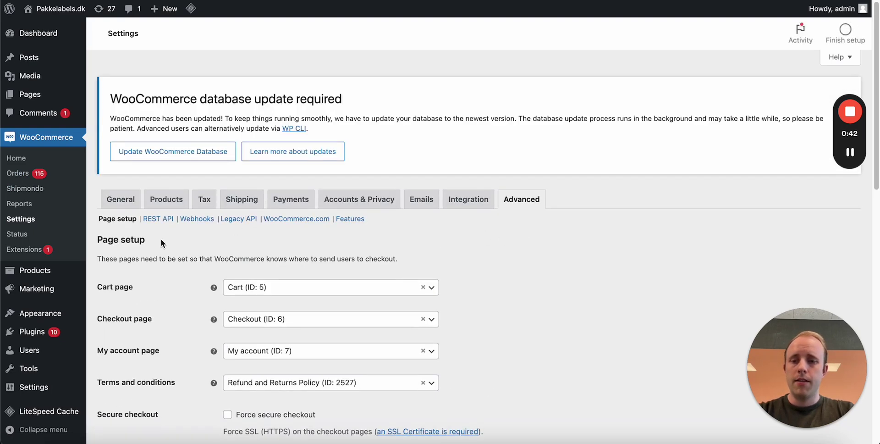
left_click(158, 219)
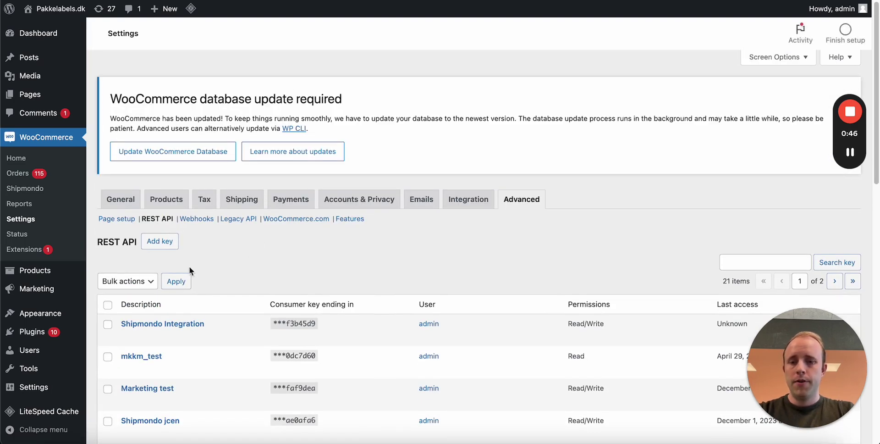
left_click(161, 242)
- Generate a REST API key described as 'Shipmondo' with Read/Write permissions
left_click(248, 268)
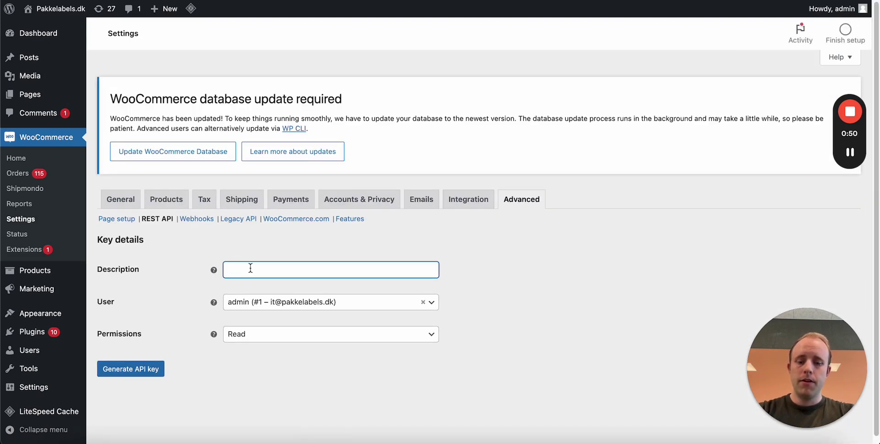
type("Shipmondo")
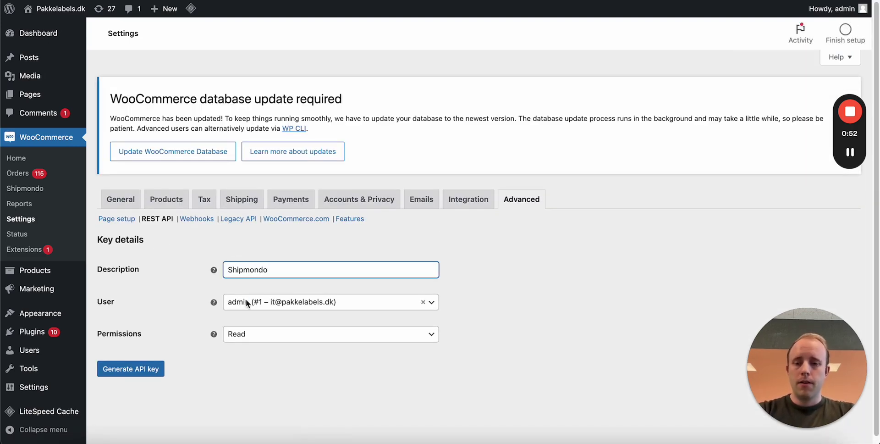
left_click(252, 340)
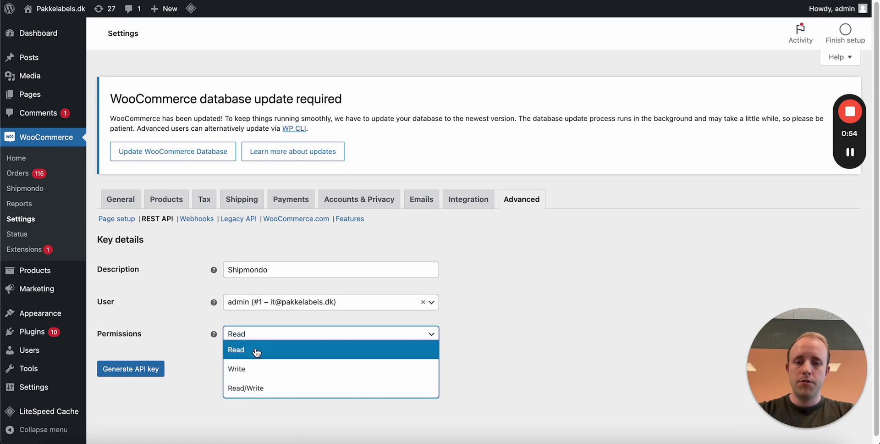
left_click(265, 388)
left_click(148, 374)
scroll(526, 292, "down", 1)
scroll(526, 294, "down", 1)
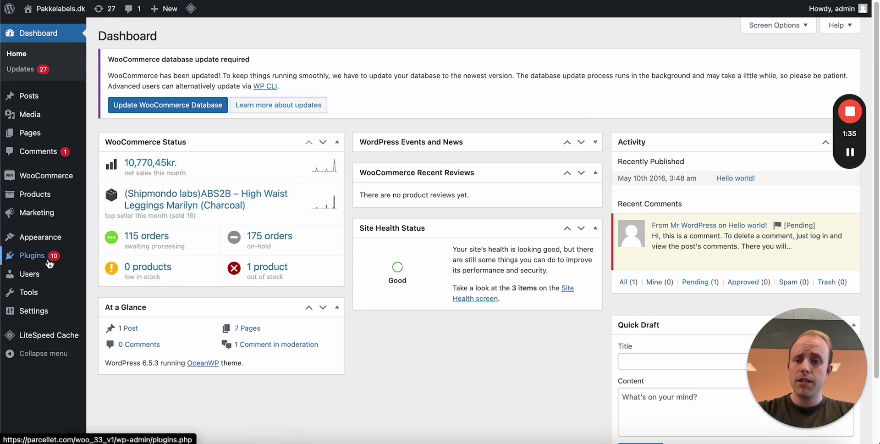
mouse_move(33, 310)
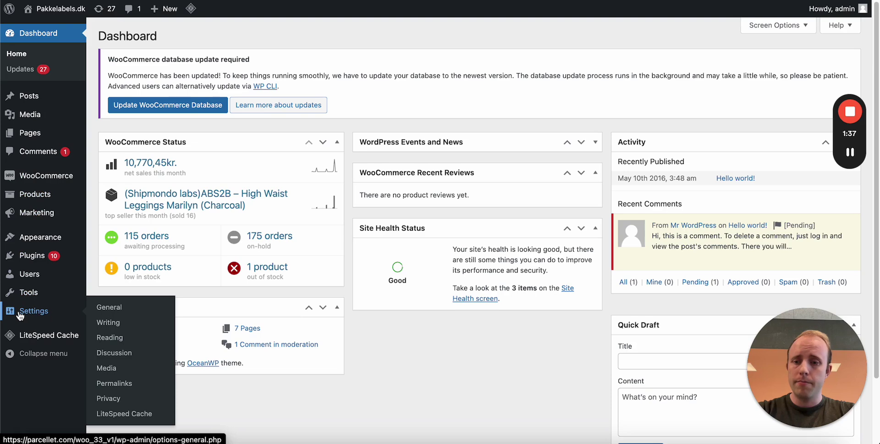
left_click(114, 384)
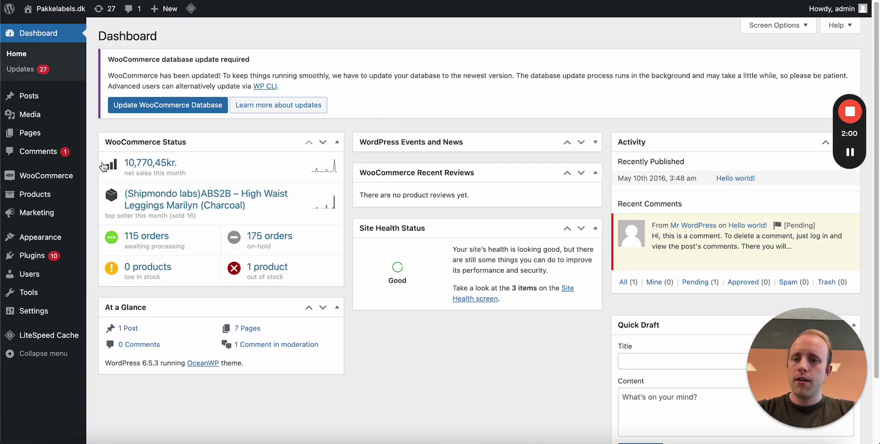
mouse_move(46, 175)
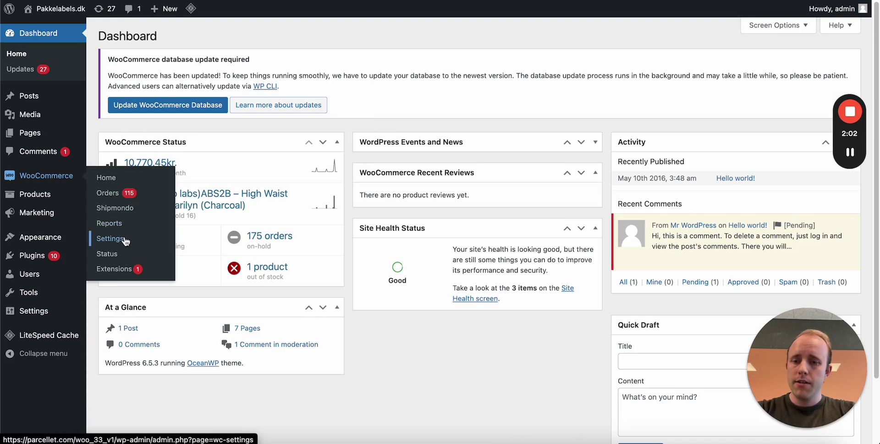
- Open WooCommerce settings and scroll the General tab down to Currency options
left_click(123, 239)
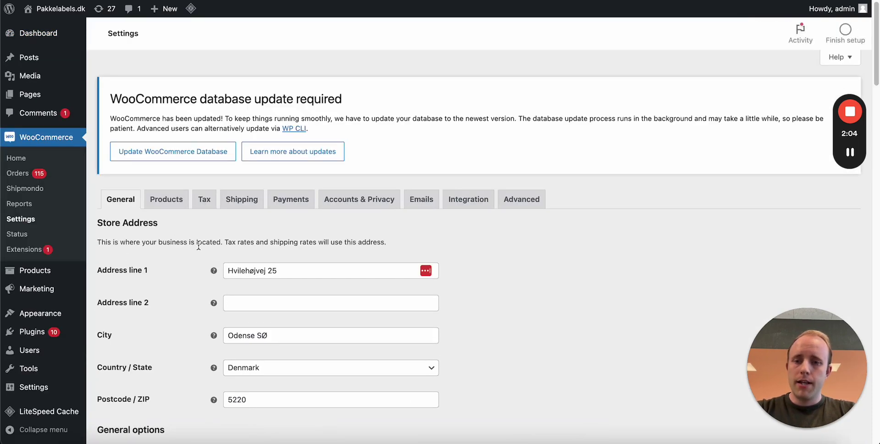
scroll(212, 251, "down", 10)
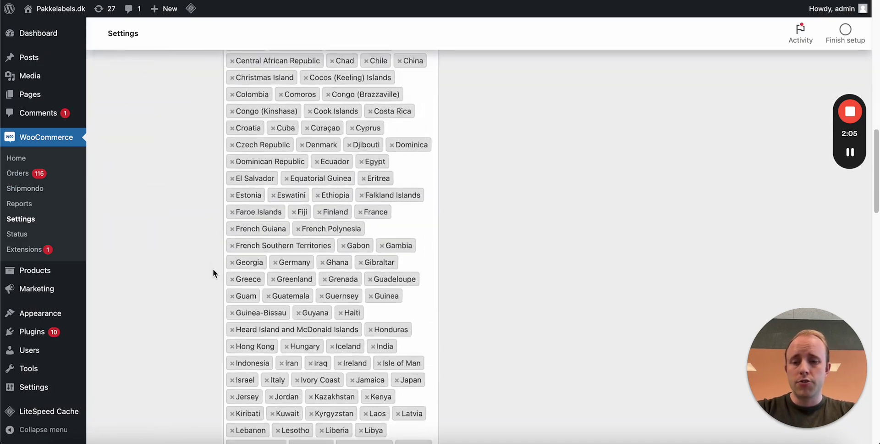
scroll(212, 270, "down", 10)
scroll(212, 268, "down", 10)
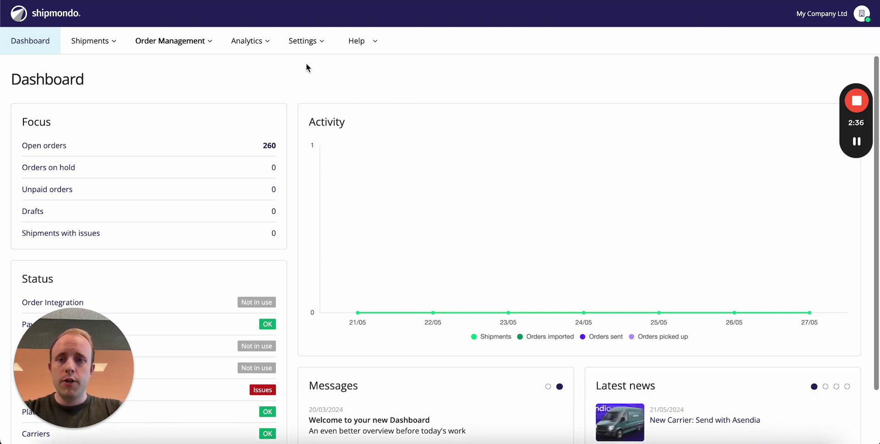
mouse_move(308, 133)
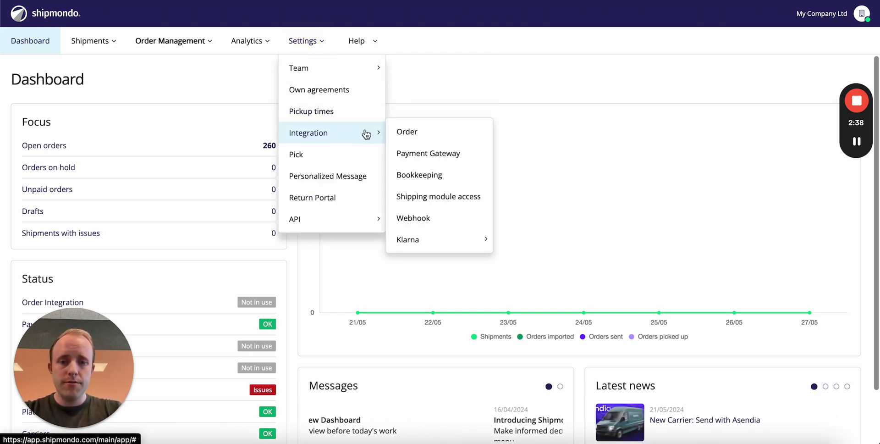
- Open Shipmondo's Order Integration page
left_click(418, 133)
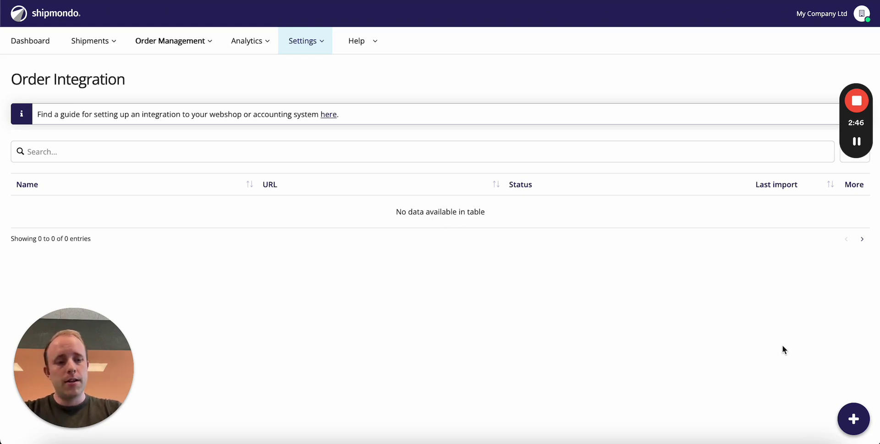
- Start a new integration with WooCommerce as platform, then bring up the notes with URL and keys
left_click(856, 419)
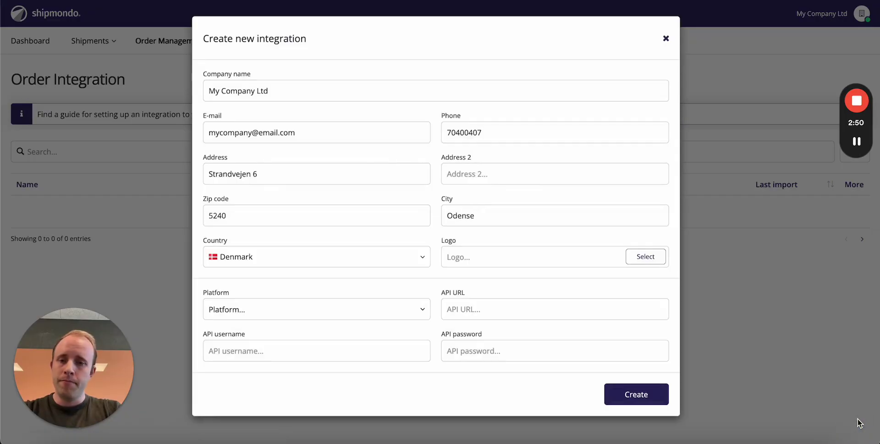
left_click(246, 312)
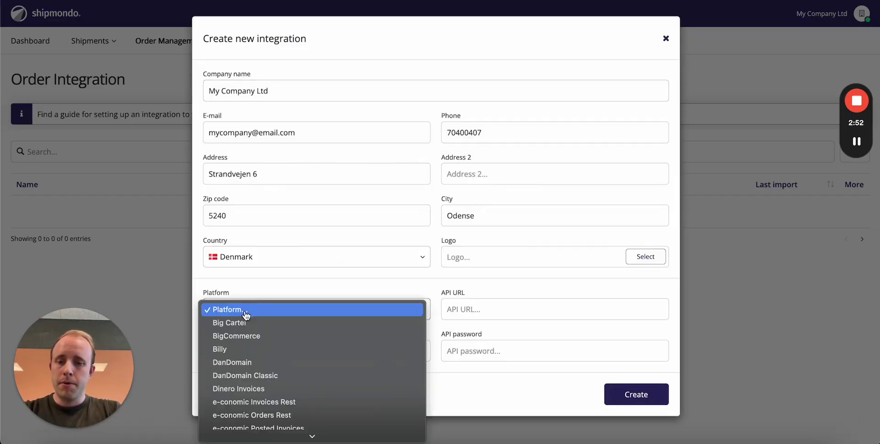
type("woo")
key("Return")
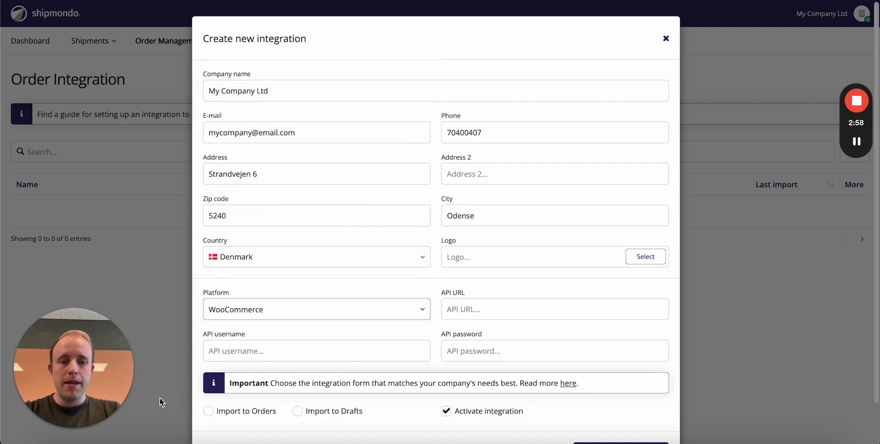
key("Tab")
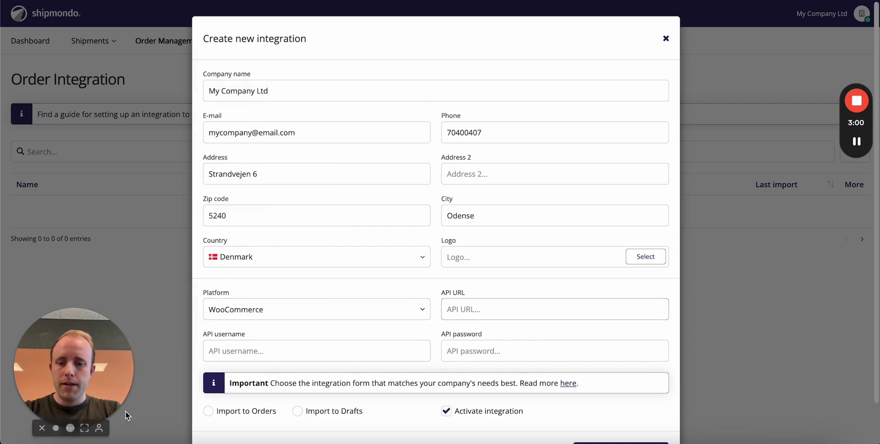
left_click(147, 430)
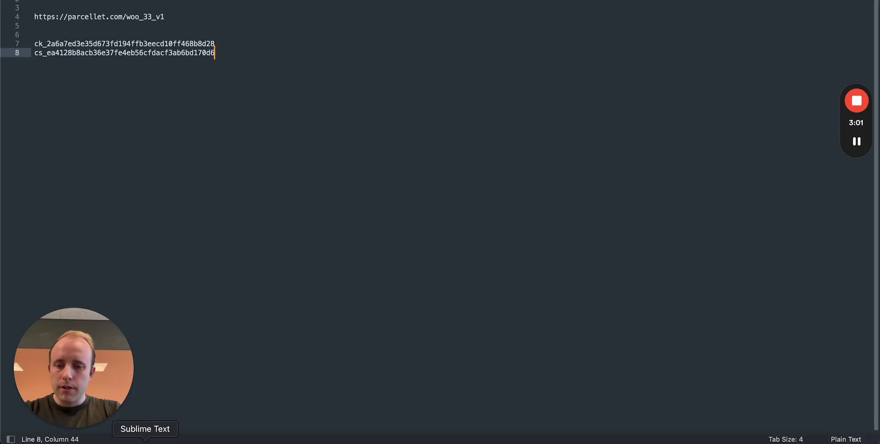
- Copy the shop URL from the notes into the API URL field
double_click(101, 19)
left_click(101, 18)
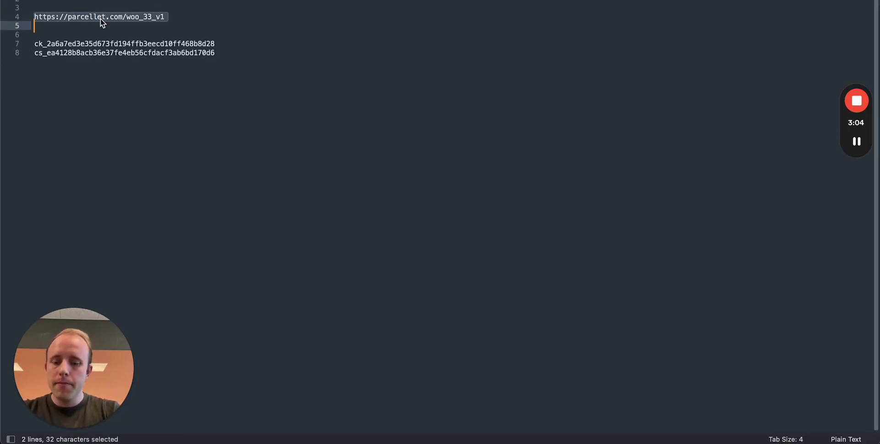
key("super+c")
key("super+Tab")
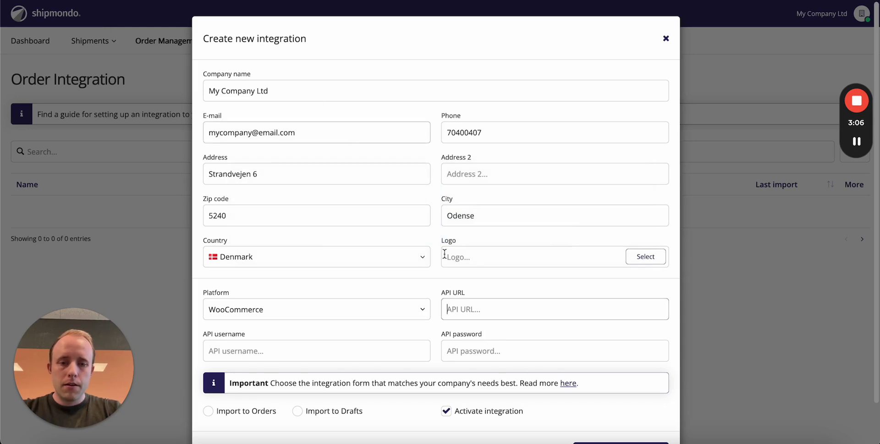
left_click(489, 316)
key("super+v")
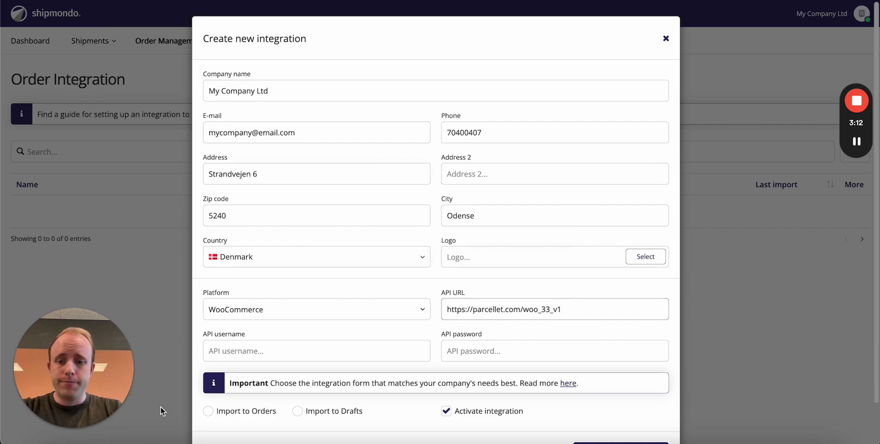
- Copy the consumer key from the notes into the API username field
left_click(141, 438)
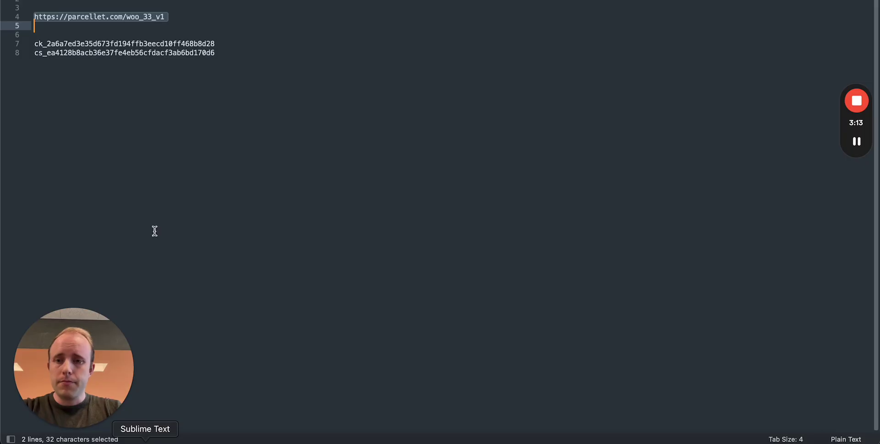
triple_click(185, 44)
key("super+c")
key("super+Tab")
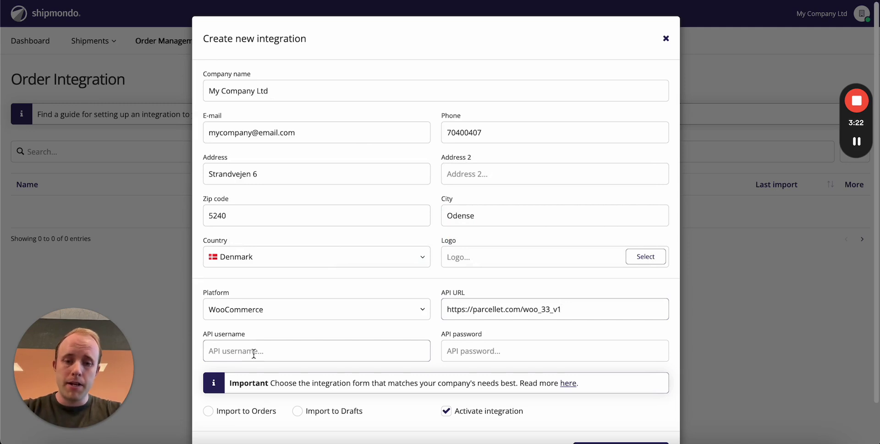
left_click(254, 353)
key("ctrl+v")
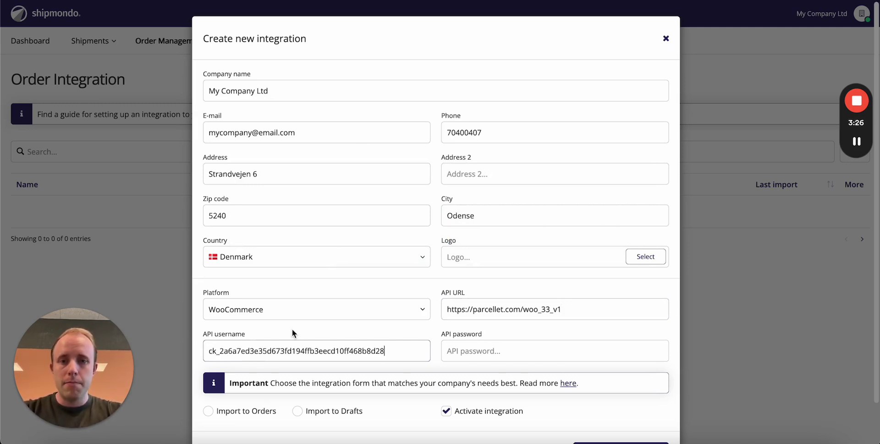
- Copy the consumer secret from the notes into the API password field
key("super+Tab")
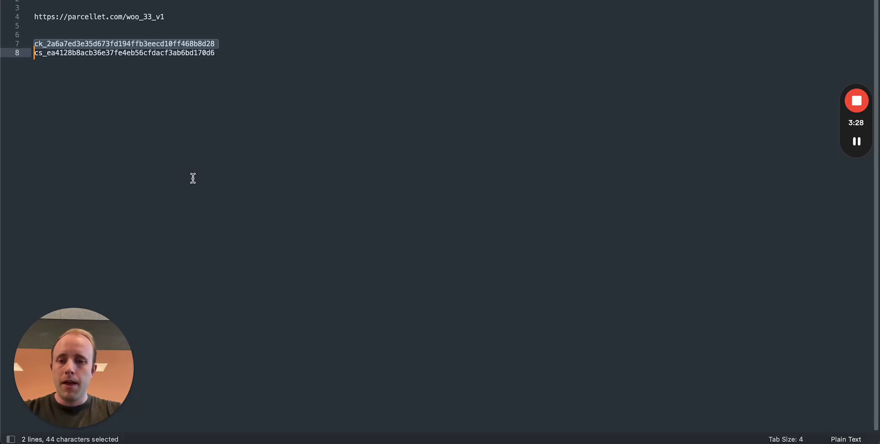
double_click(173, 53)
key("ctrl+c")
key("super+Tab")
left_click(524, 347)
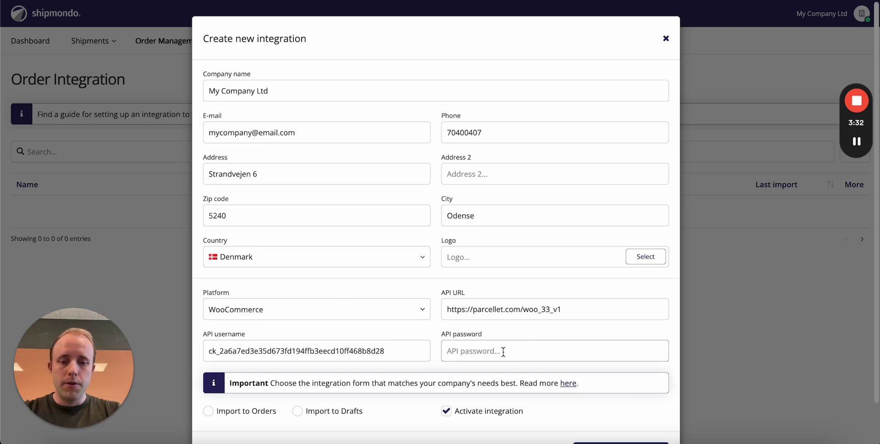
key("ctrl+v")
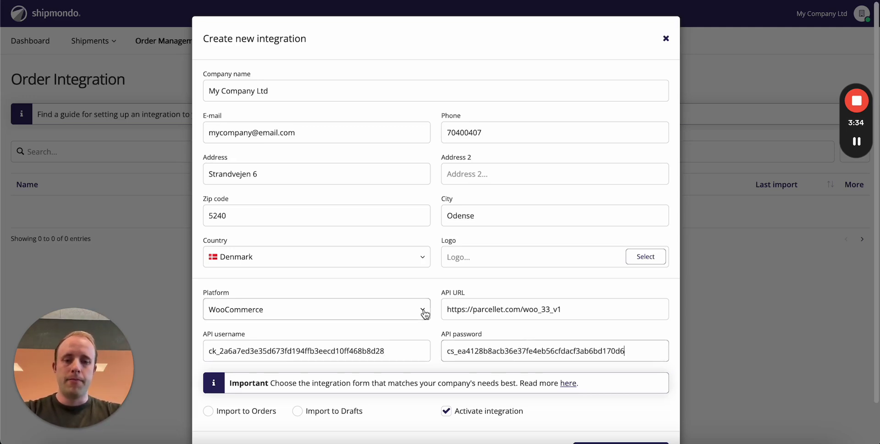
- Scroll down the Create new integration form through its import and picking options
scroll(425, 314, "down", 1)
scroll(425, 314, "down", 1)
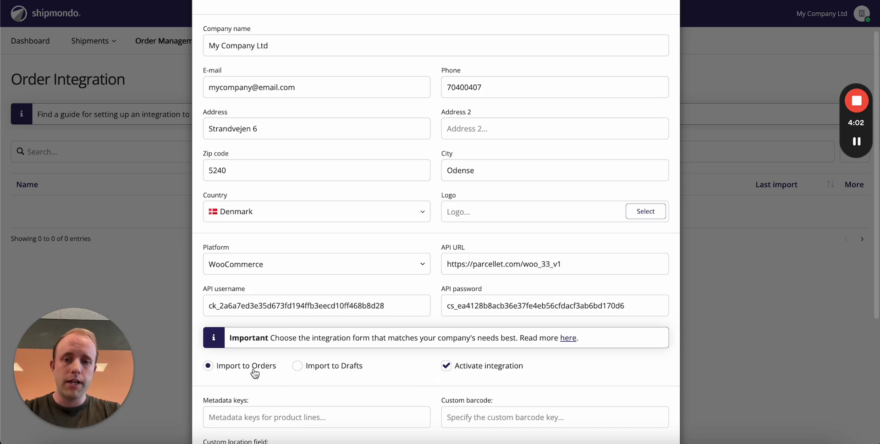
scroll(428, 377, "down", 2)
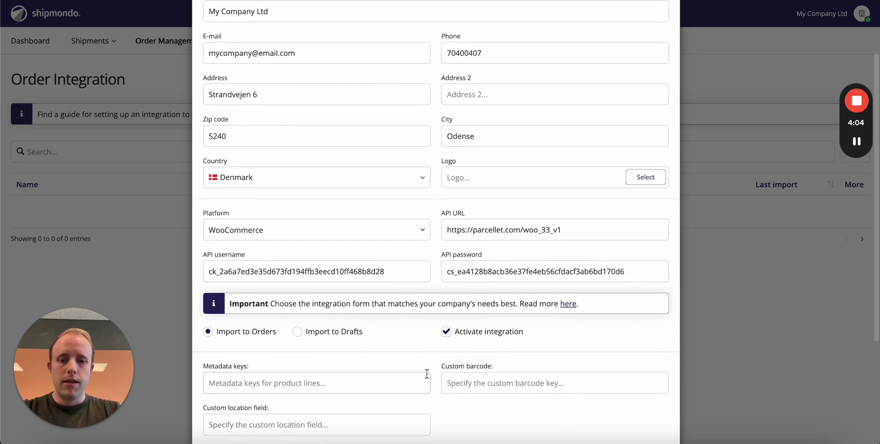
scroll(428, 377, "down", 6)
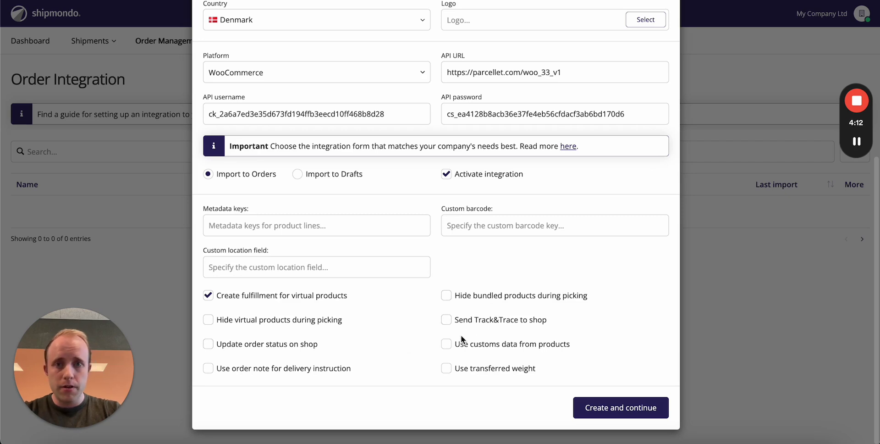
- Enable Use transferred weight, Update order status on shop, and Send Track&Trace to shop
left_click(443, 372)
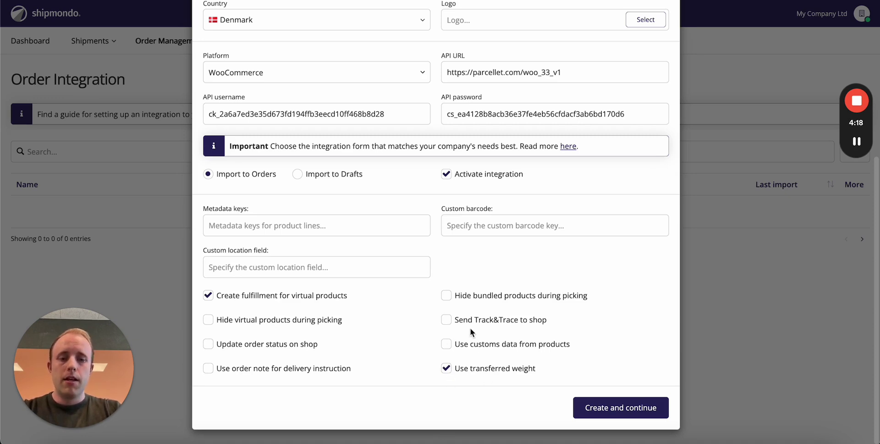
left_click(265, 346)
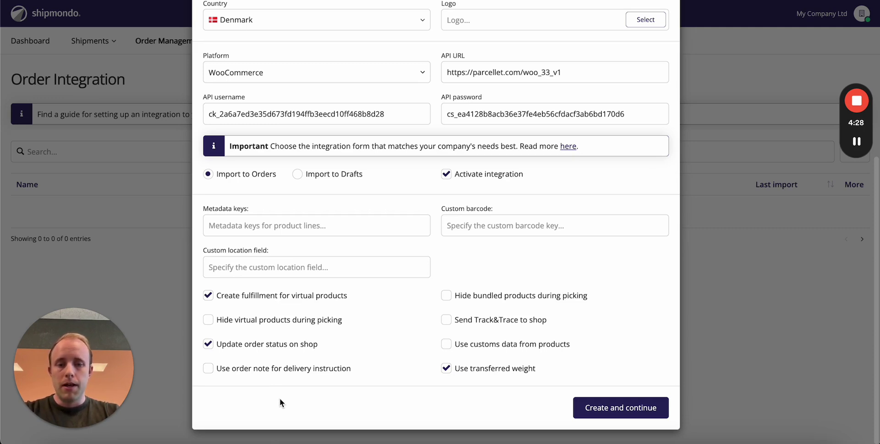
left_click(475, 324)
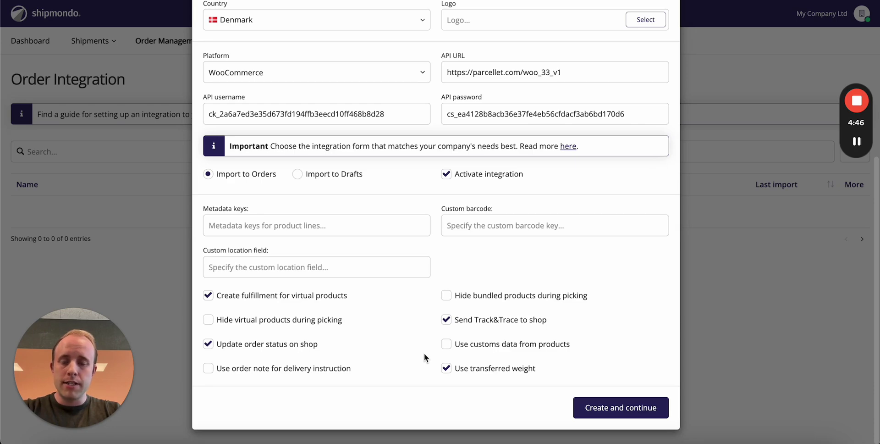
- Create the integration, then close its edit window to return to the Order Integration list
left_click(613, 413)
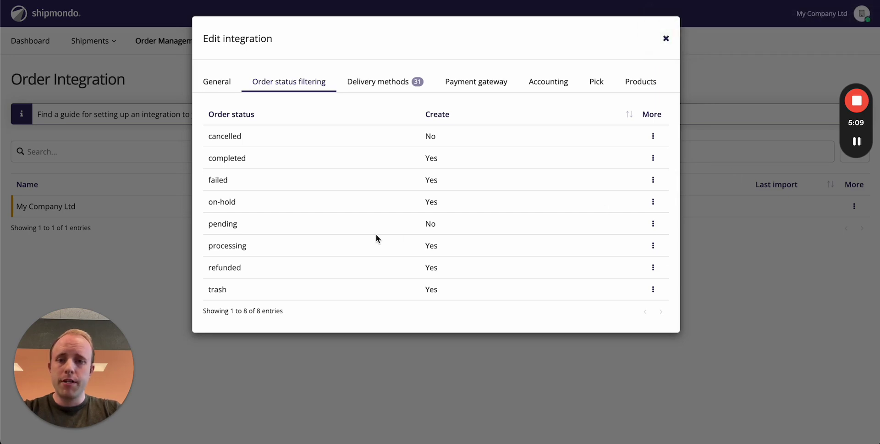
left_click(664, 39)
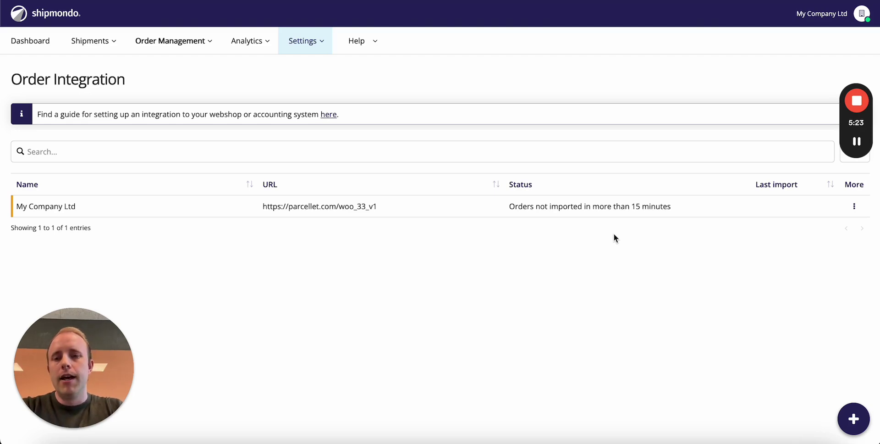
- Go to Order Management > Orders to view the imported WooCommerce orders
mouse_move(173, 40)
left_click(176, 66)
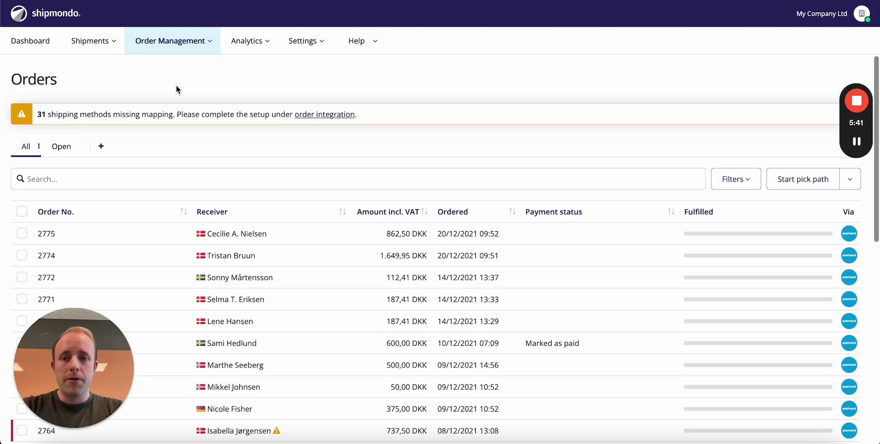
left_click(177, 50)
left_click(173, 66)
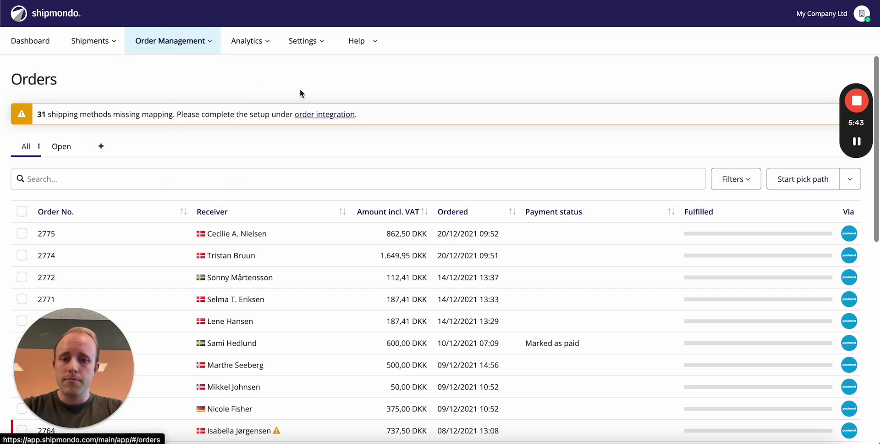